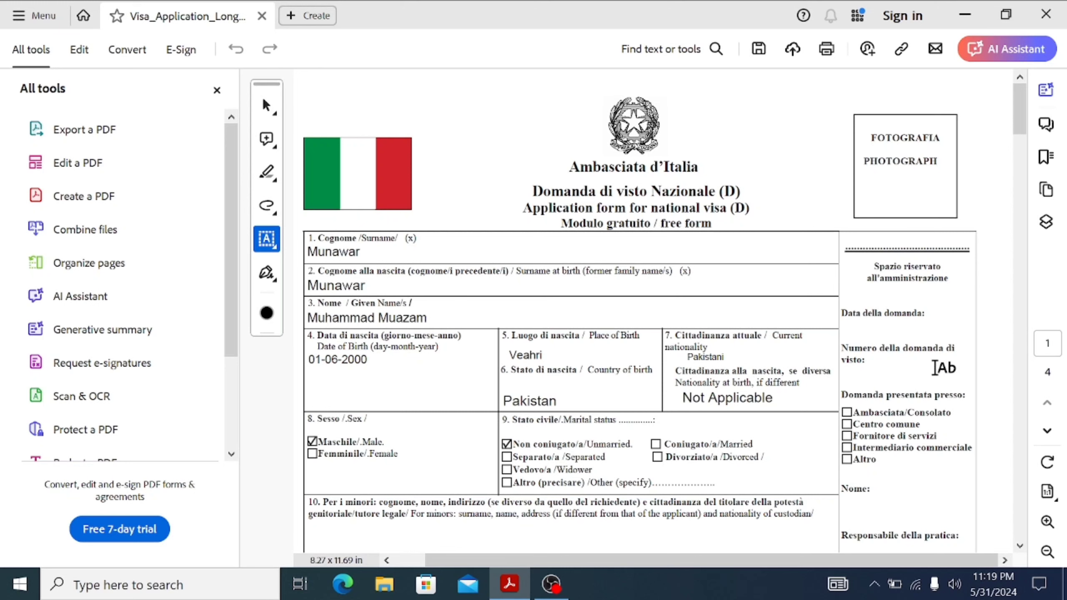
- Fill in field 10 for minors' custodian details with "Not Applicable" and move the text to the middle of the field
left_click_drag(1021, 130, 1021, 155)
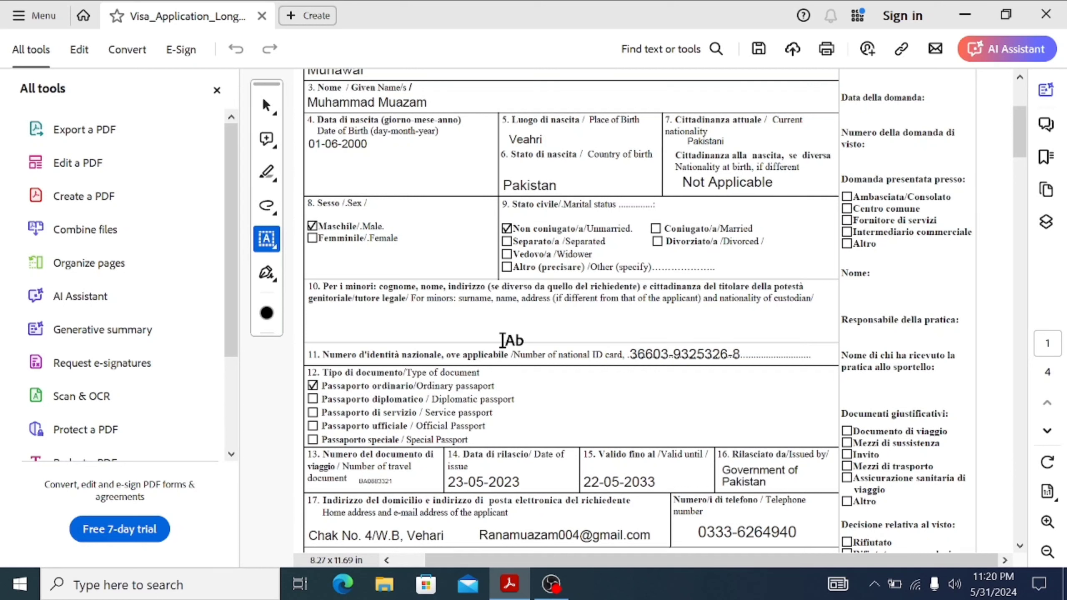
left_click(481, 321)
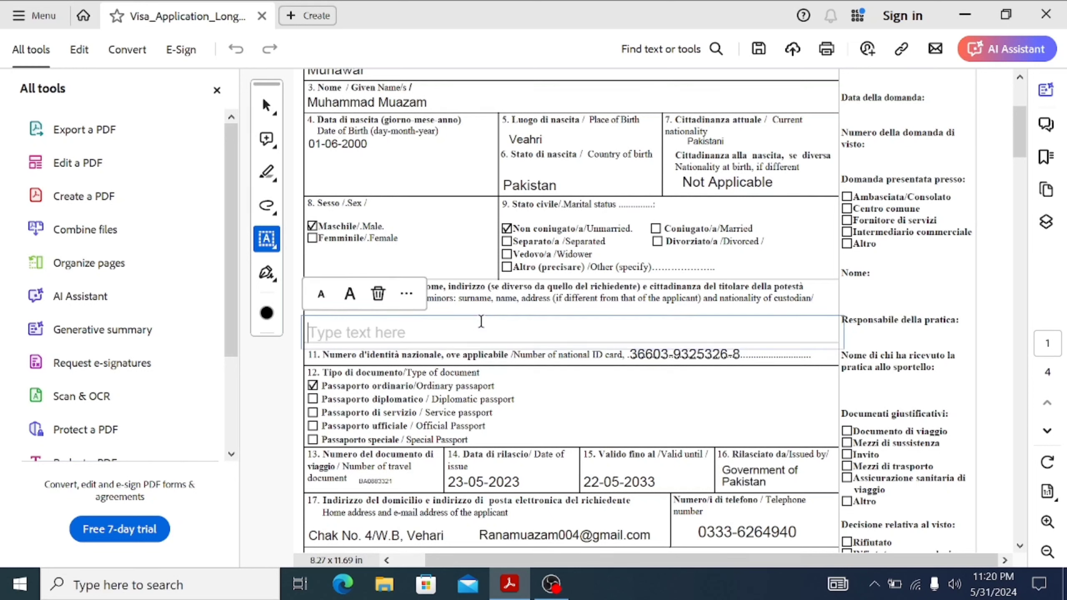
type("Not")
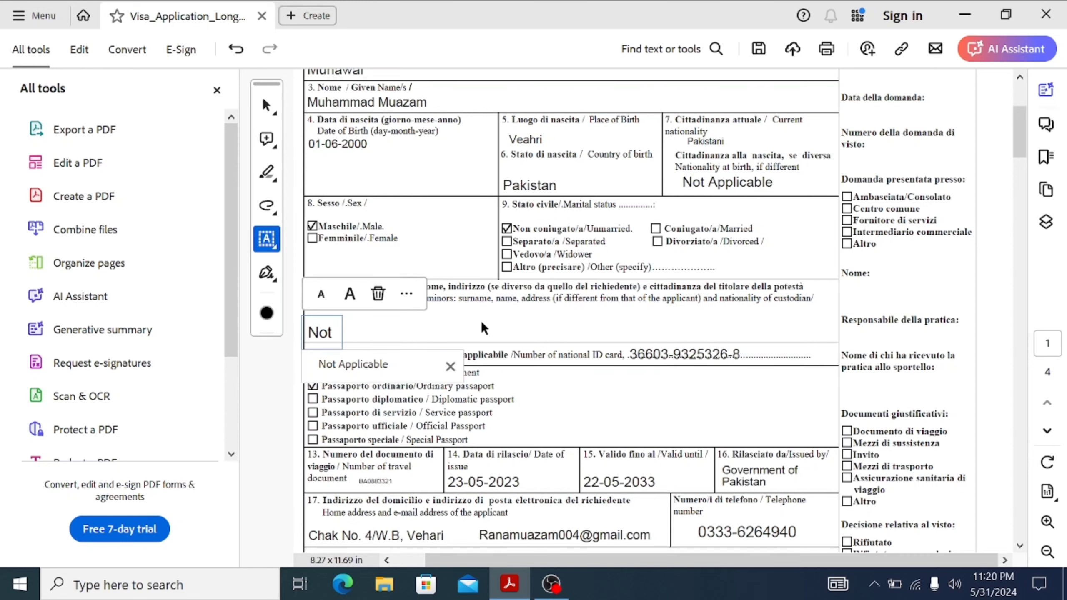
left_click(392, 362)
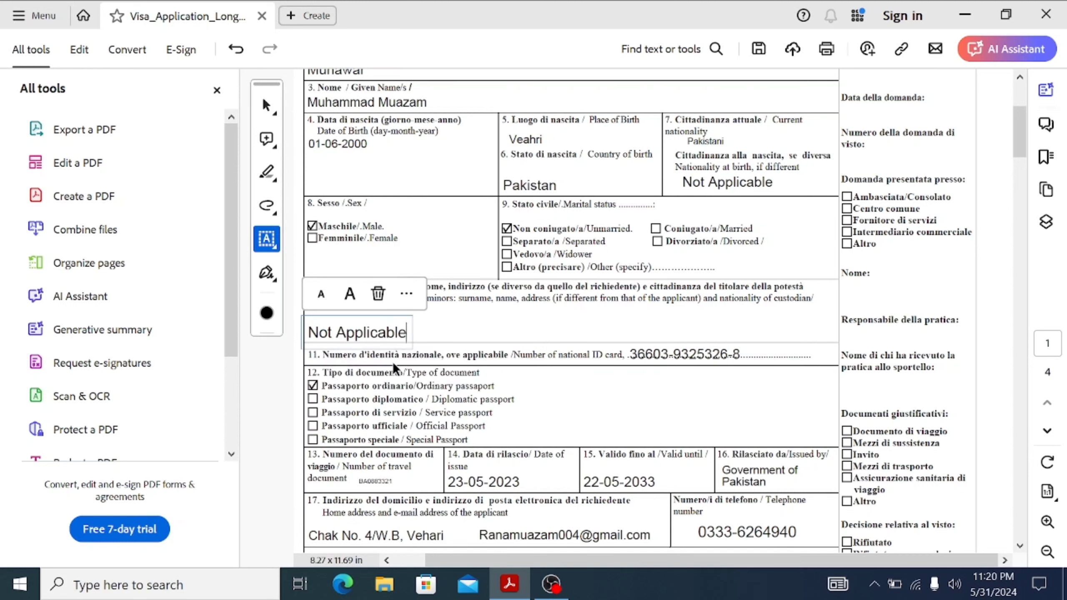
left_click_drag(360, 317, 528, 307)
left_click(623, 328)
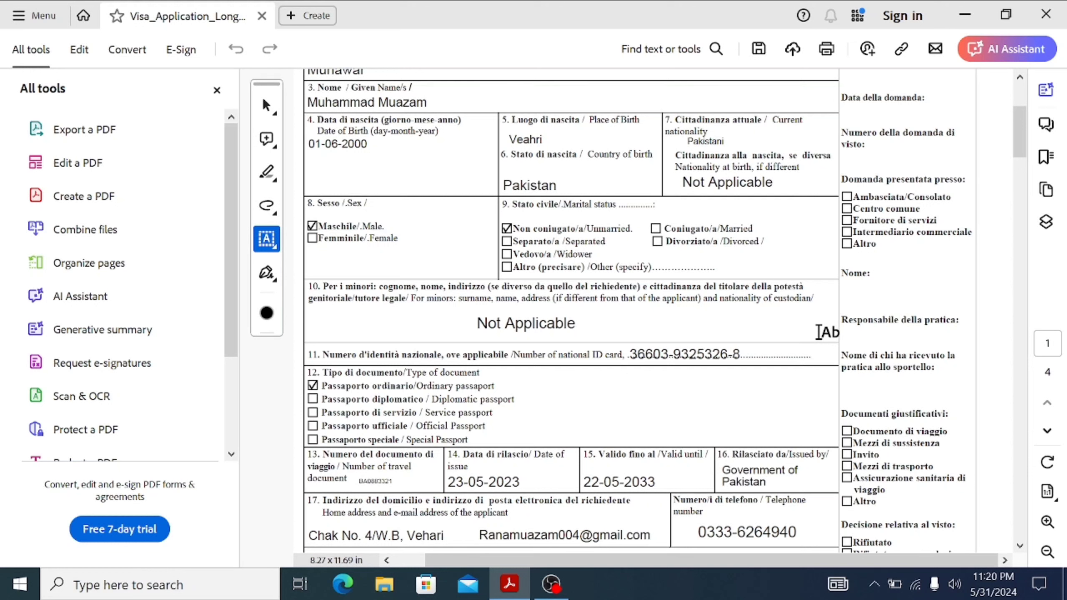
- Move the national ID card number text in field 11 slightly upward so it sits on the dotted line
left_click(716, 356)
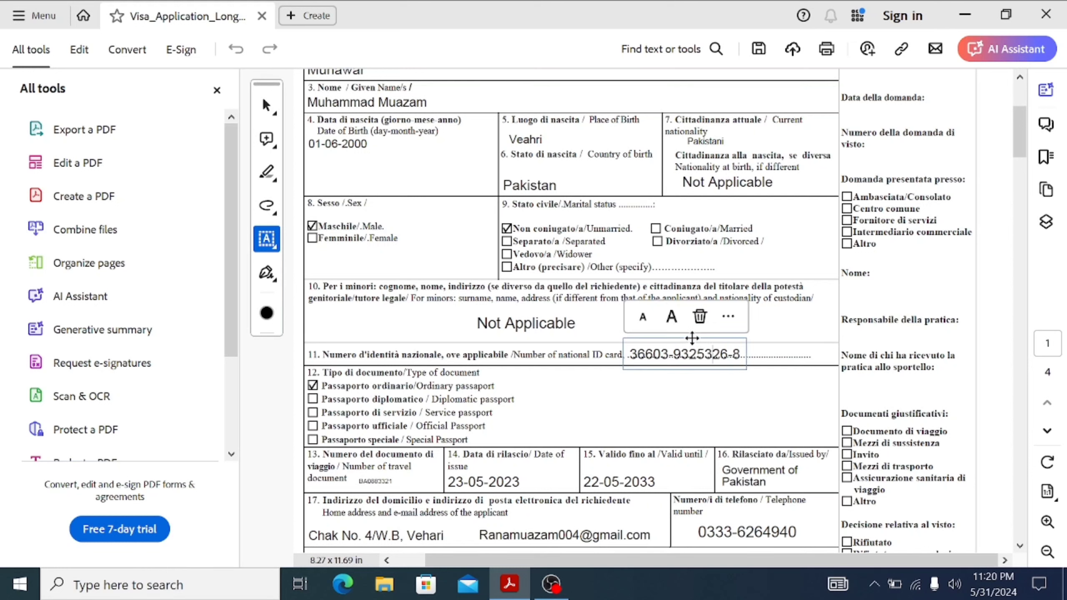
left_click_drag(691, 338, 691, 335)
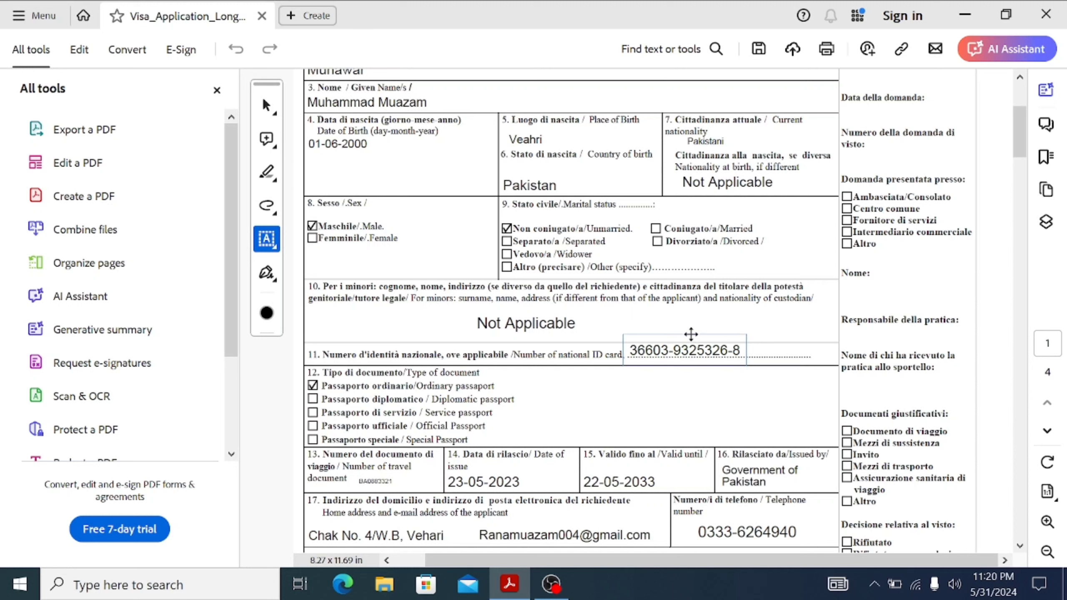
left_click(783, 329)
- Enlarge the text of the travel document number in field 13
scroll(1013, 131, "down", 3)
scroll(1010, 149, "down", 2)
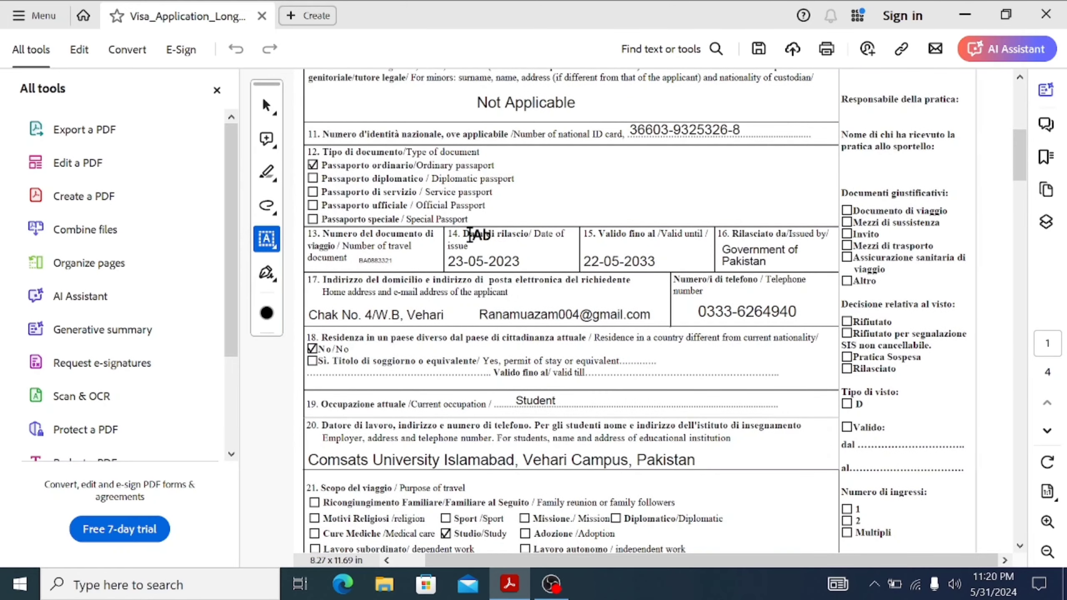
left_click(370, 259)
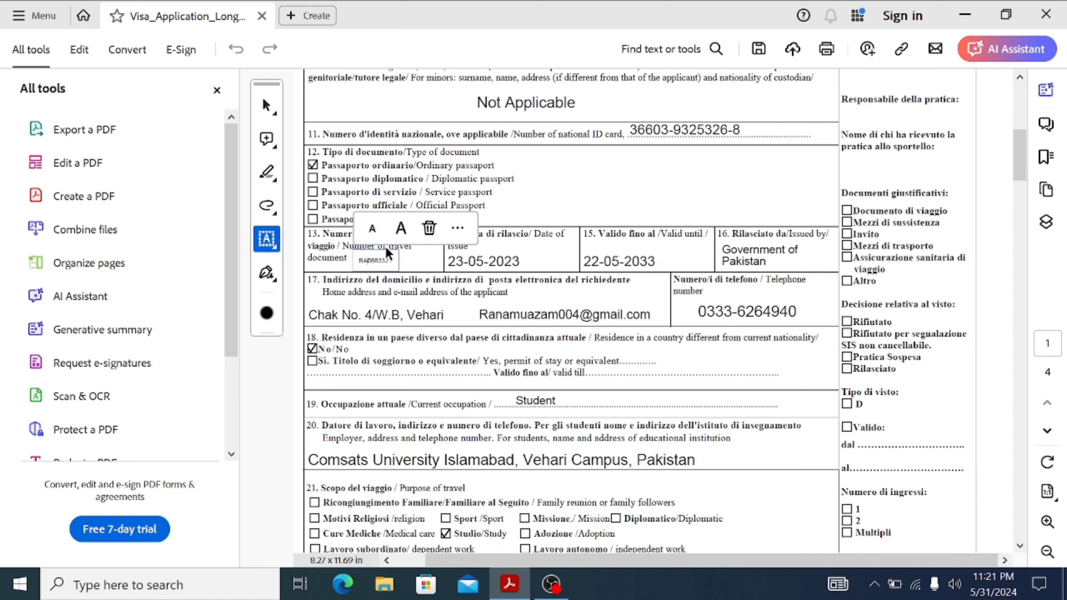
left_click(404, 228)
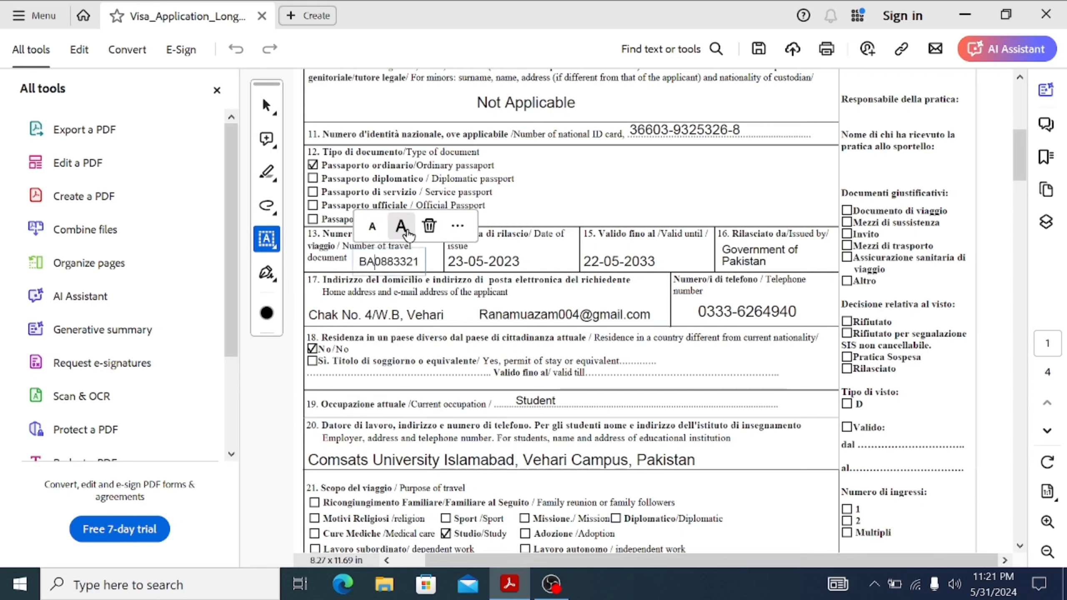
left_click(489, 218)
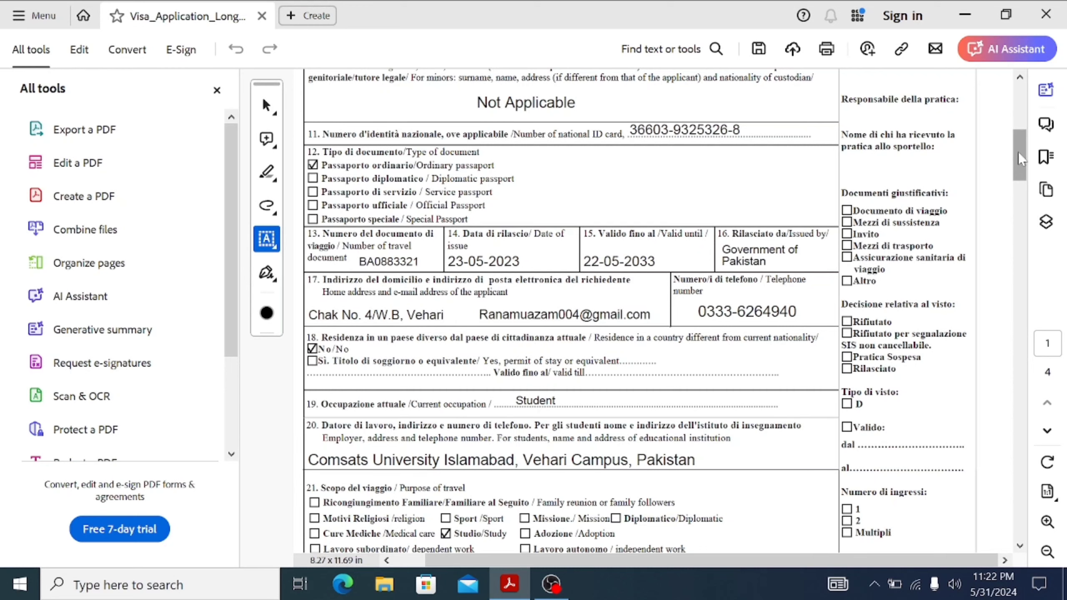
- Dismiss the default PDF app notification and move the city of destination text in field 22 on page 2 slightly upward
left_click_drag(1018, 152, 1019, 168)
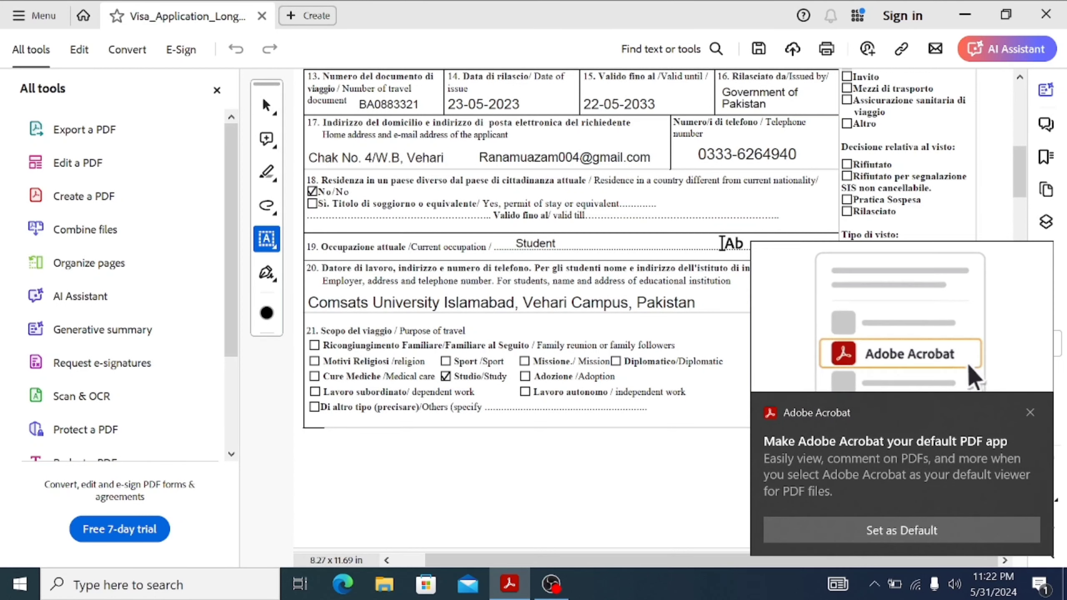
left_click(1029, 412)
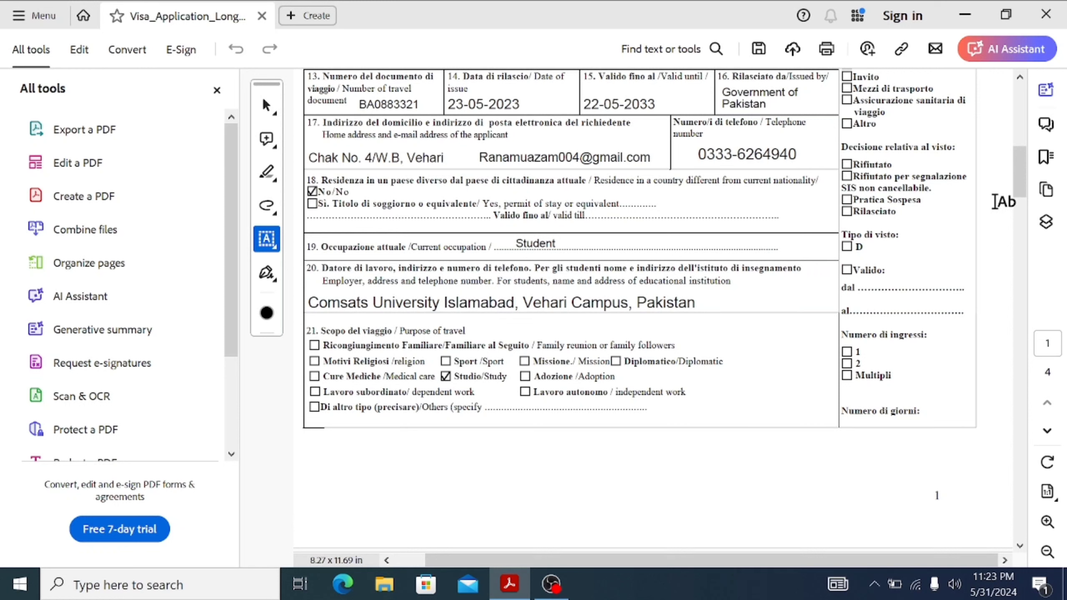
left_click_drag(1016, 181, 1019, 245)
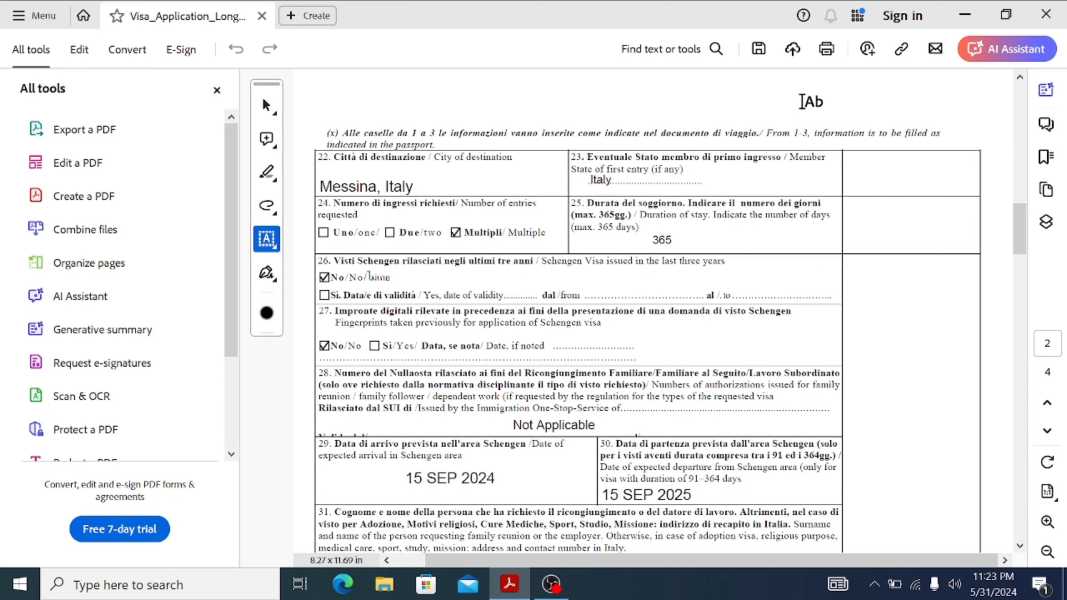
left_click(361, 179)
left_click_drag(375, 169, 376, 163)
left_click(522, 115)
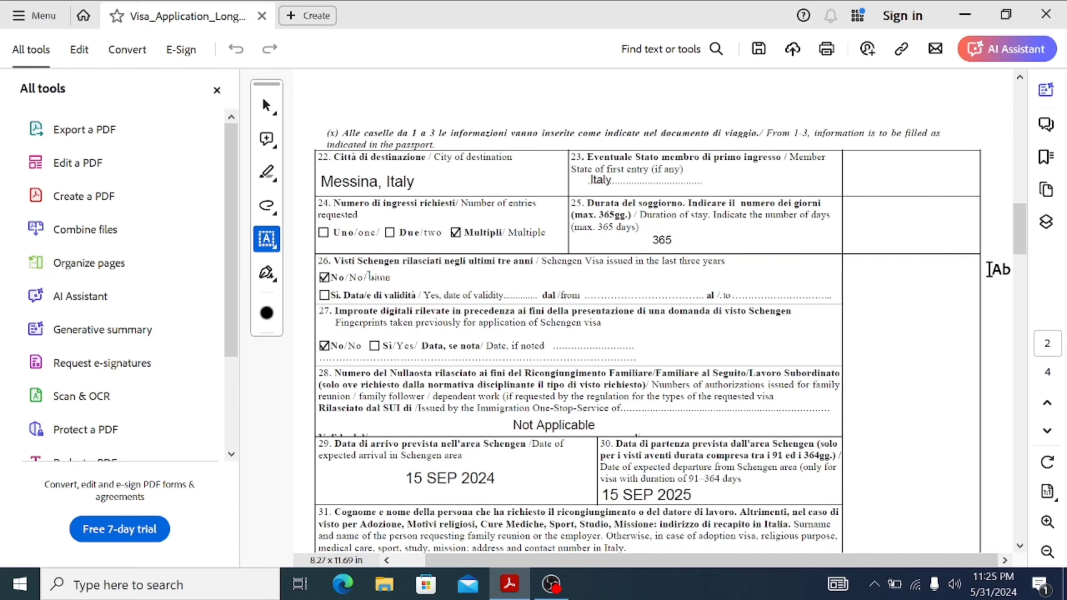
- Review the remaining entries from field 24 through the final place, date and signature boxes on page 4, and return to the form's beginning
scroll(1021, 246, "down", 3)
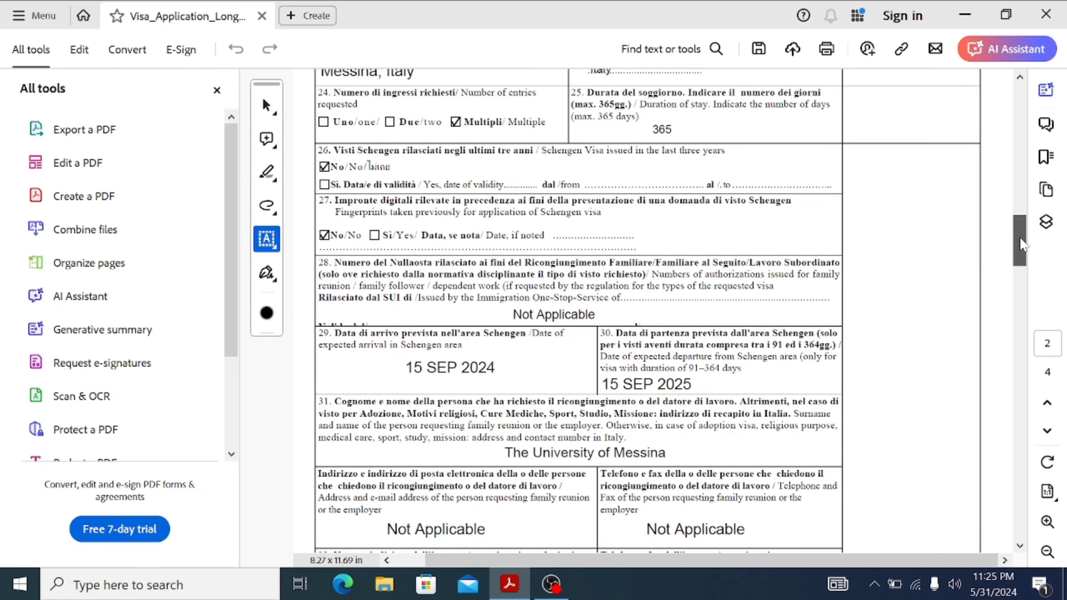
scroll(1024, 242, "down", 3)
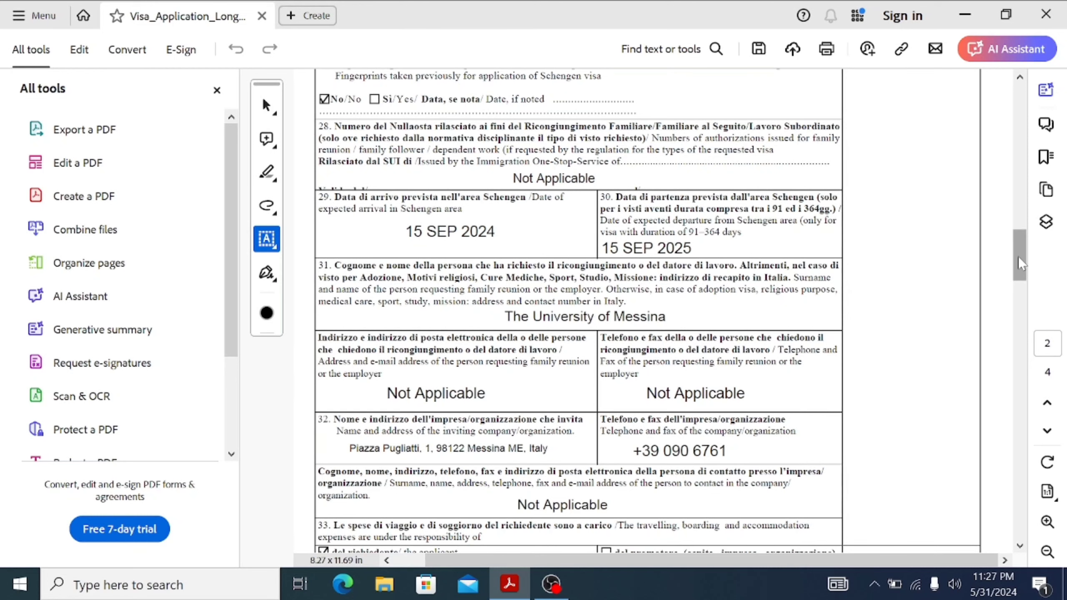
left_click_drag(1019, 257, 1015, 267)
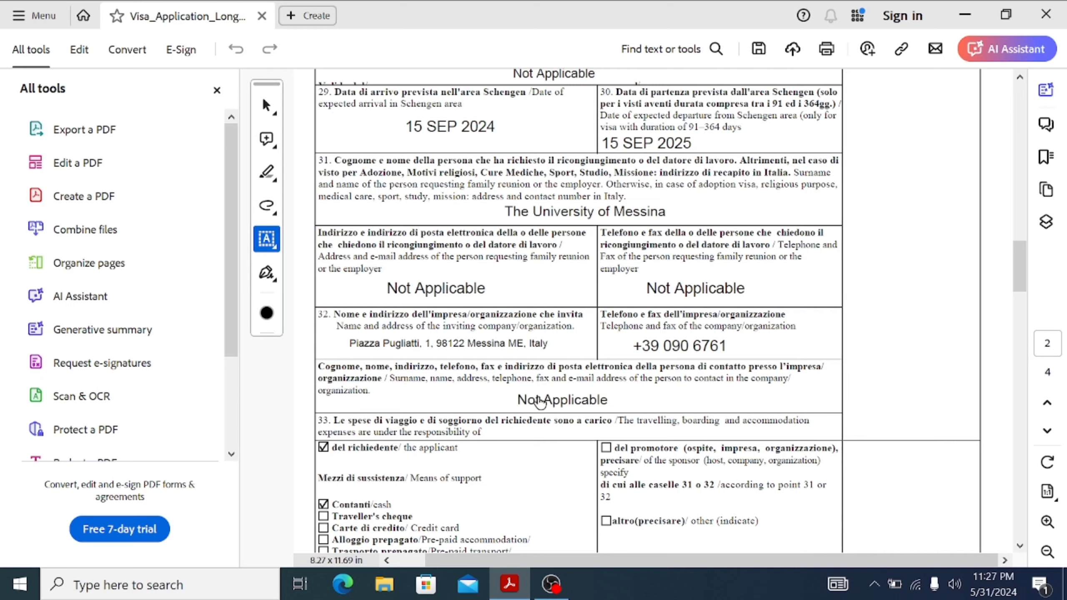
left_click_drag(1024, 264, 1024, 281)
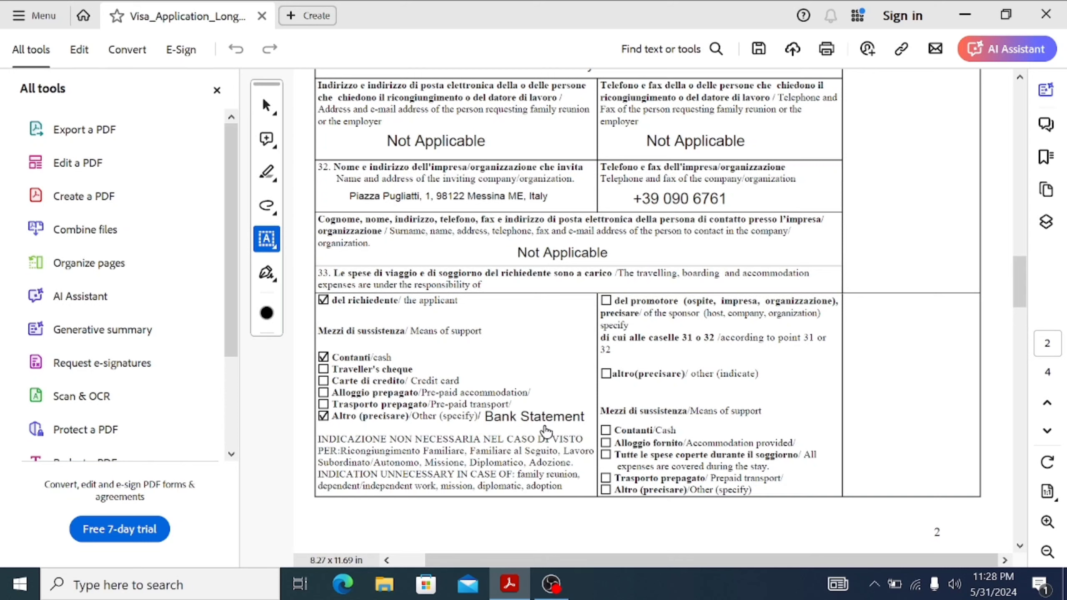
left_click_drag(1022, 300, 1022, 348)
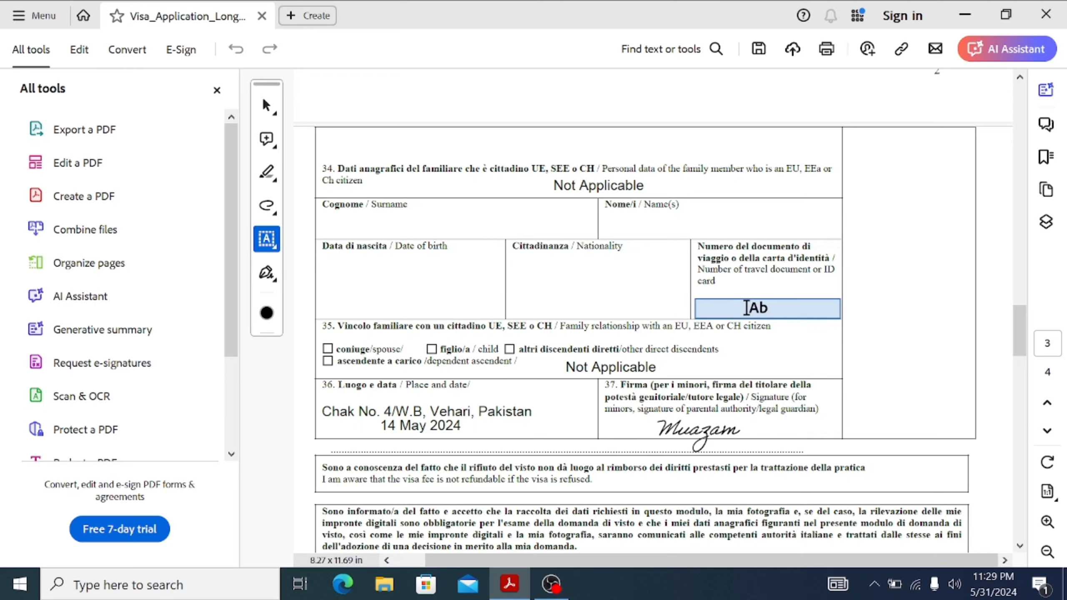
right_click(1019, 345)
left_click(1021, 360)
scroll(1022, 345, "down", 1)
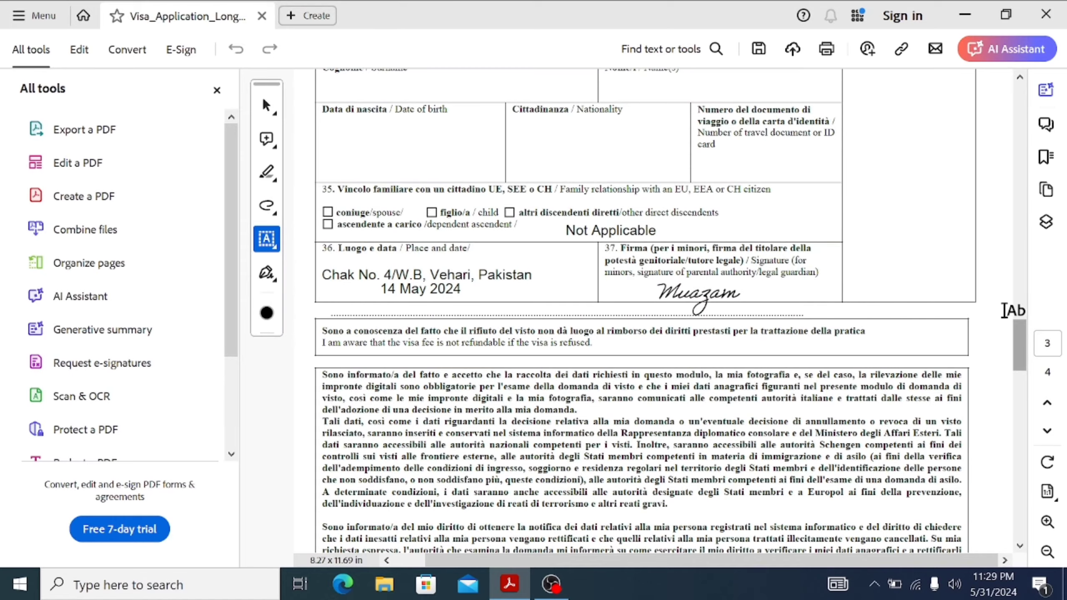
left_click_drag(1023, 332, 1017, 462)
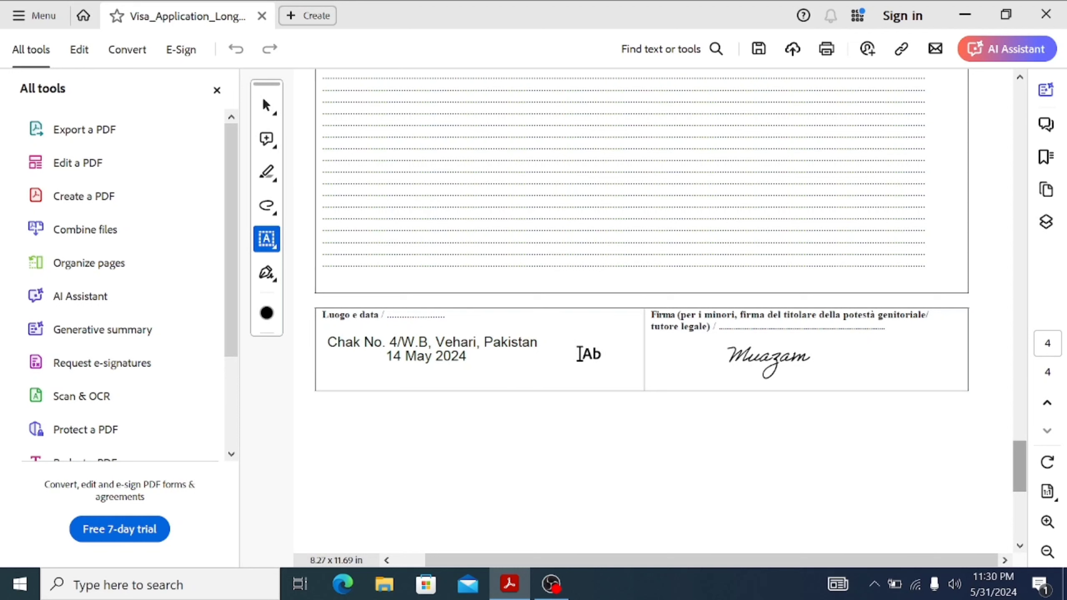
scroll(889, 363, "up", 20)
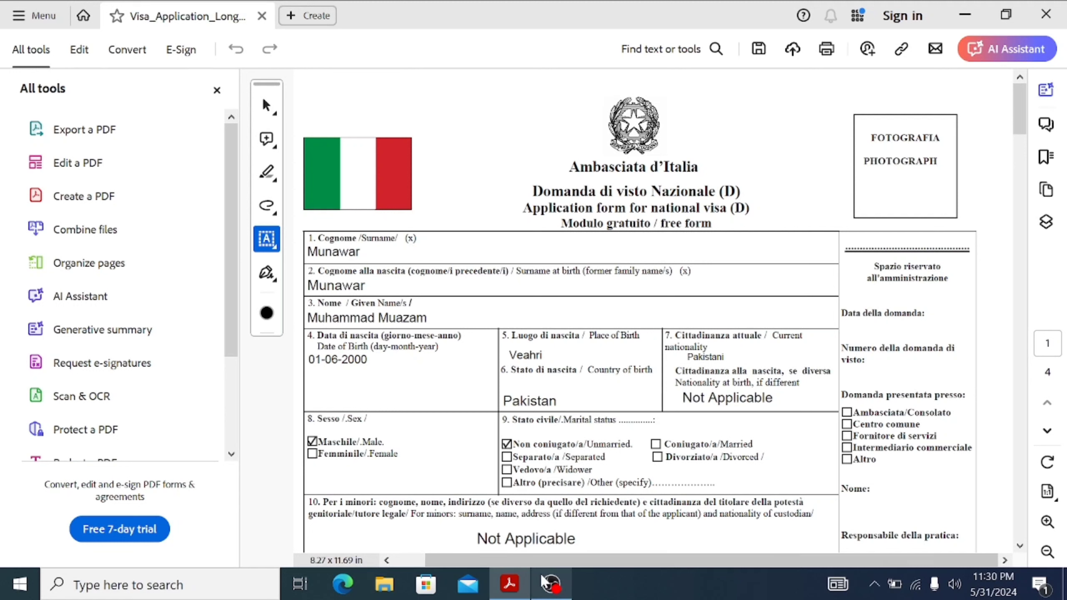
mouse_move(550, 584)
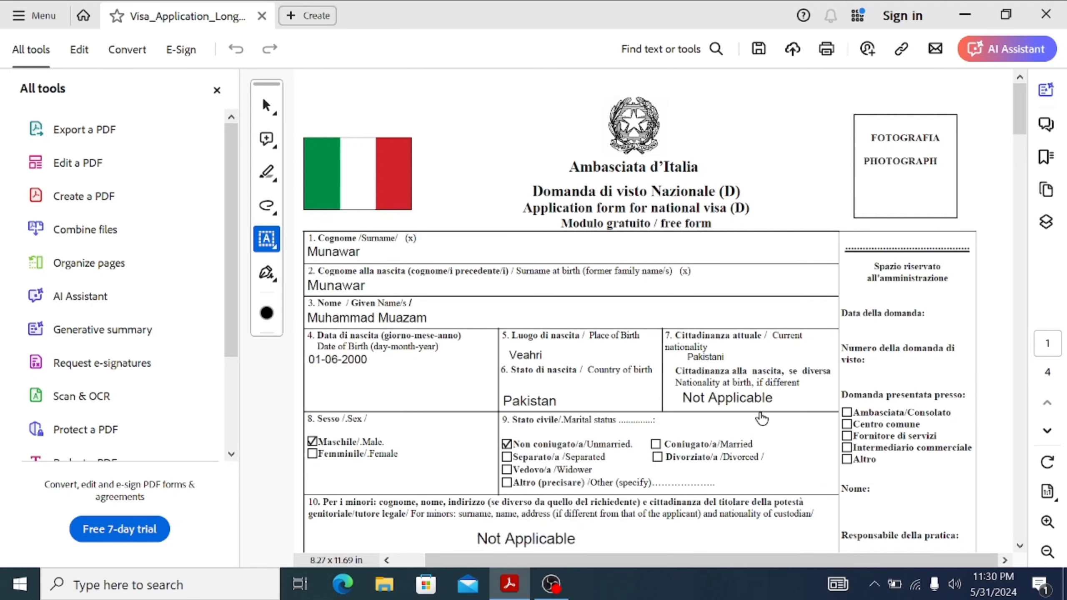